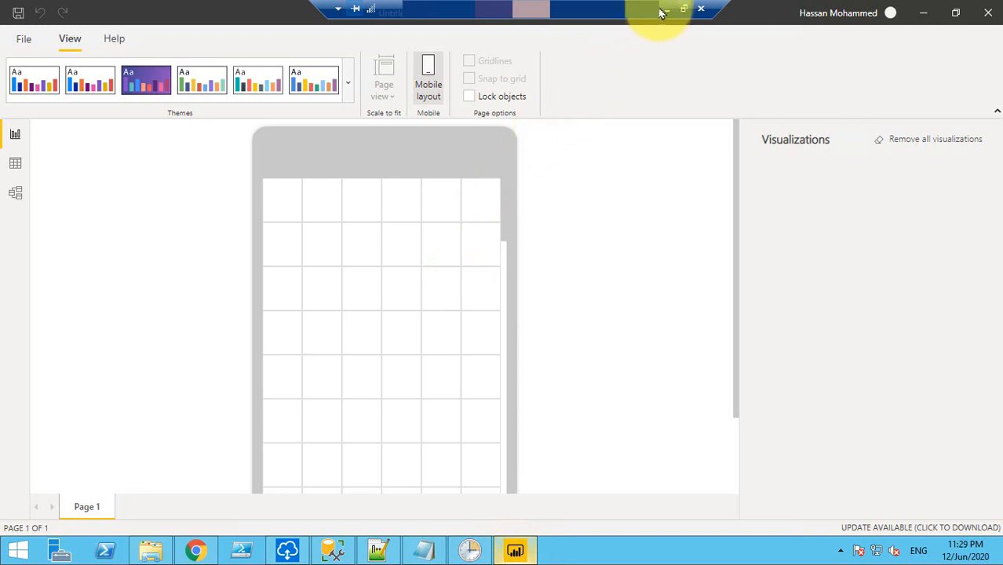
# Step: Minimize the remote session and place the Adventure Works image, Sales by Customer Age chart and ₹ 29M Sales card on the Sales page's mobile layout
pyautogui.click(666, 8)
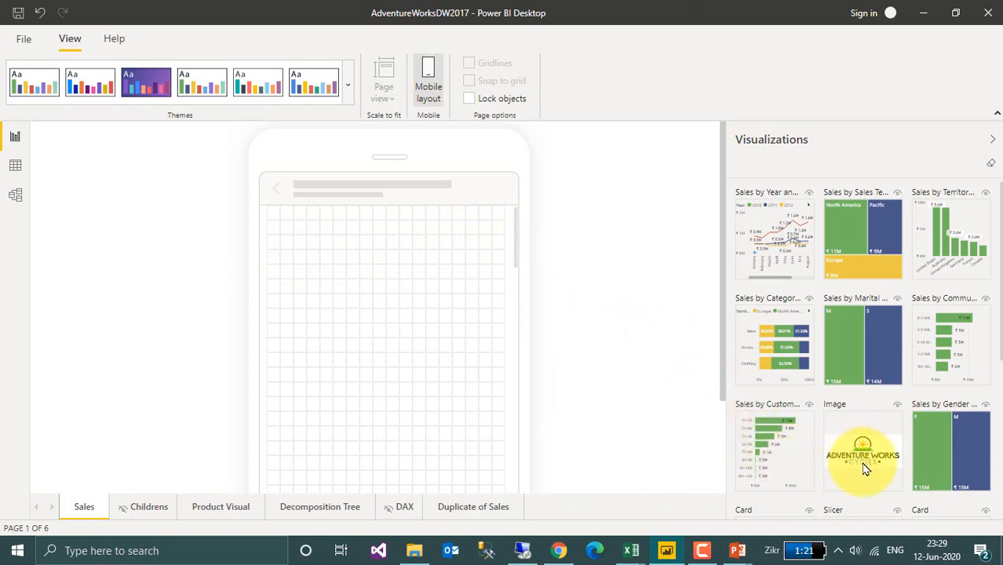
pyautogui.moveTo(859, 465); pyautogui.dragTo(333, 234)
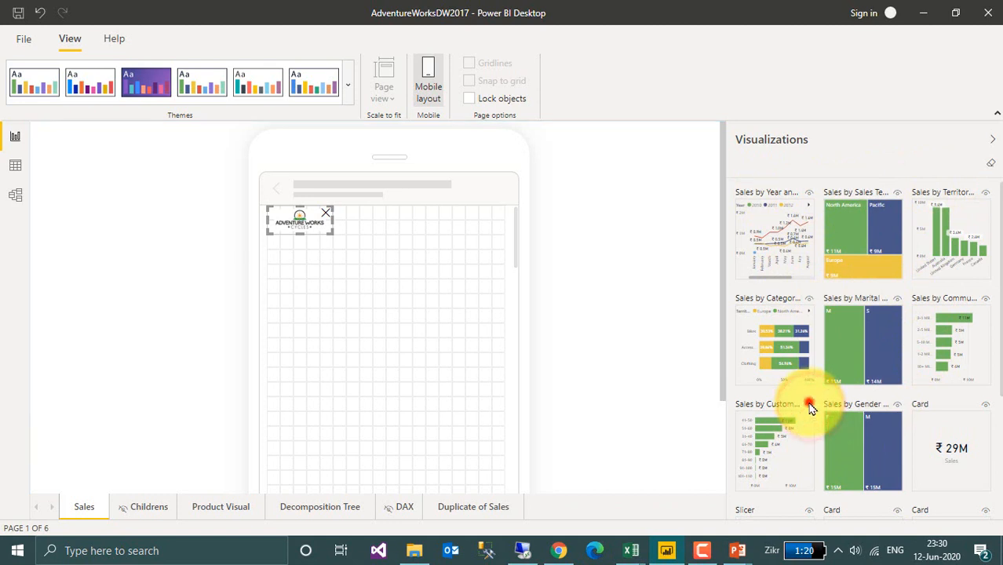
pyautogui.moveTo(810, 407); pyautogui.dragTo(547, 448)
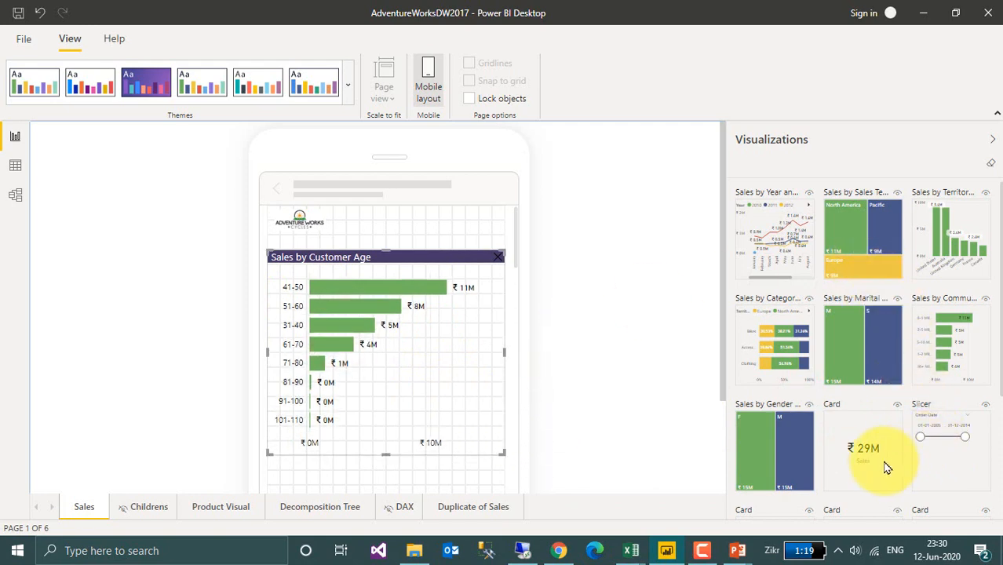
pyautogui.moveTo(853, 455); pyautogui.dragTo(453, 396)
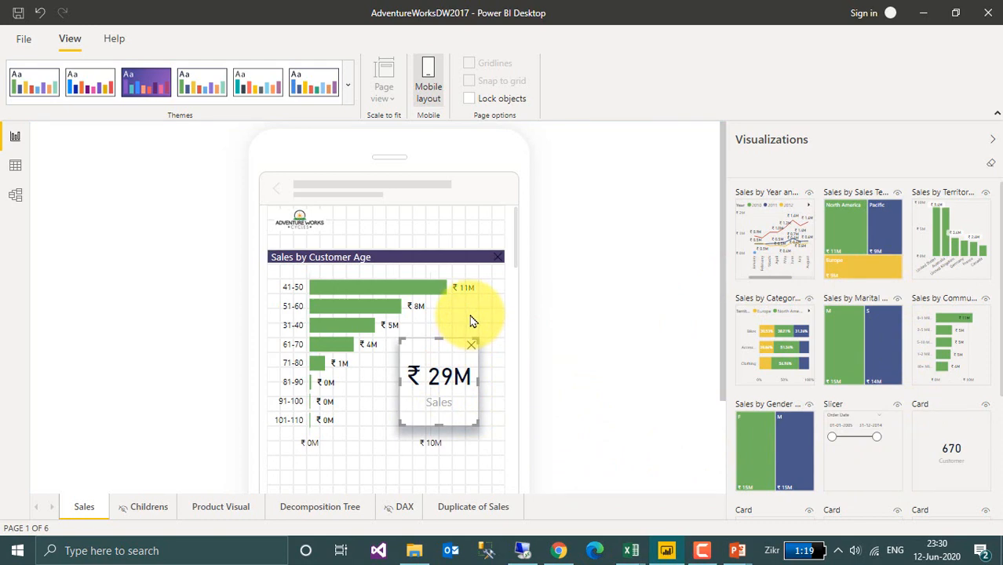
# Step: Move the Sales by Customer Age chart and the Sales card down to free space beneath the logo
pyautogui.scroll(-1, 476, 334)
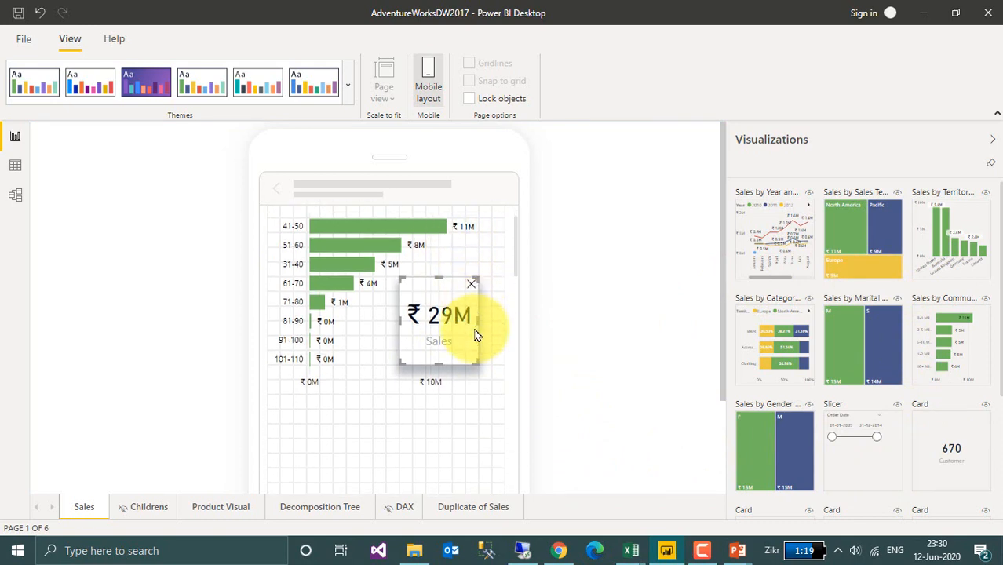
pyautogui.scroll(1, 428, 327)
pyautogui.moveTo(423, 325); pyautogui.dragTo(419, 377)
pyautogui.moveTo(442, 340); pyautogui.dragTo(447, 398)
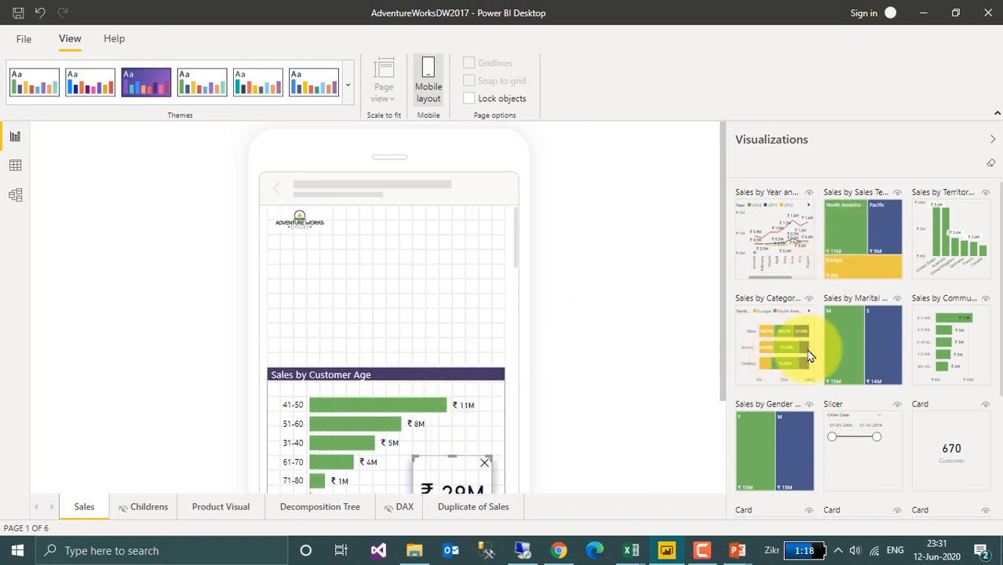
# Step: Place the Sales by Marital Status and Sales by Gender treemaps side by side under the logo, enlarged to reach the Customer Age chart
pyautogui.moveTo(862, 327); pyautogui.dragTo(345, 314)
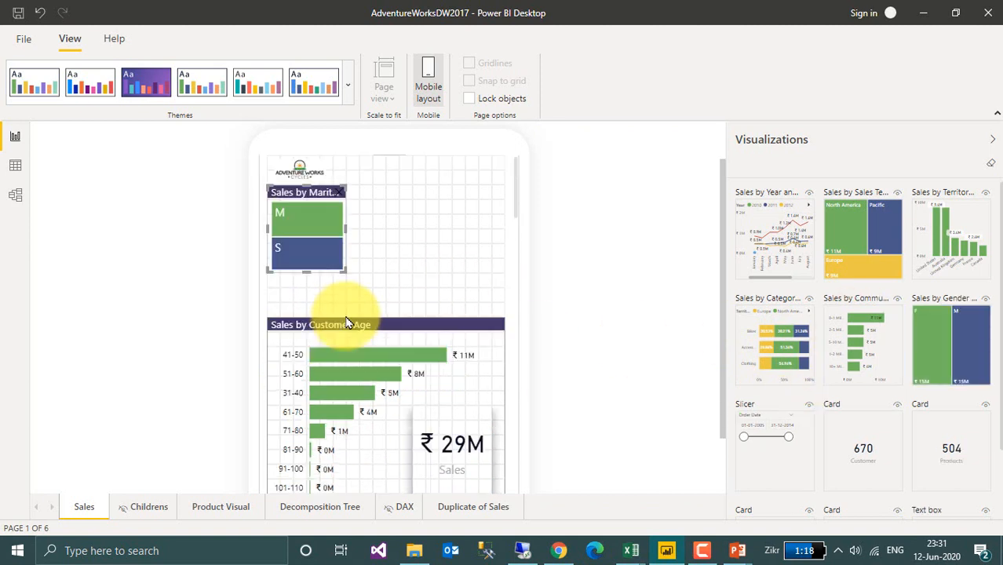
pyautogui.moveTo(342, 270); pyautogui.dragTo(395, 317)
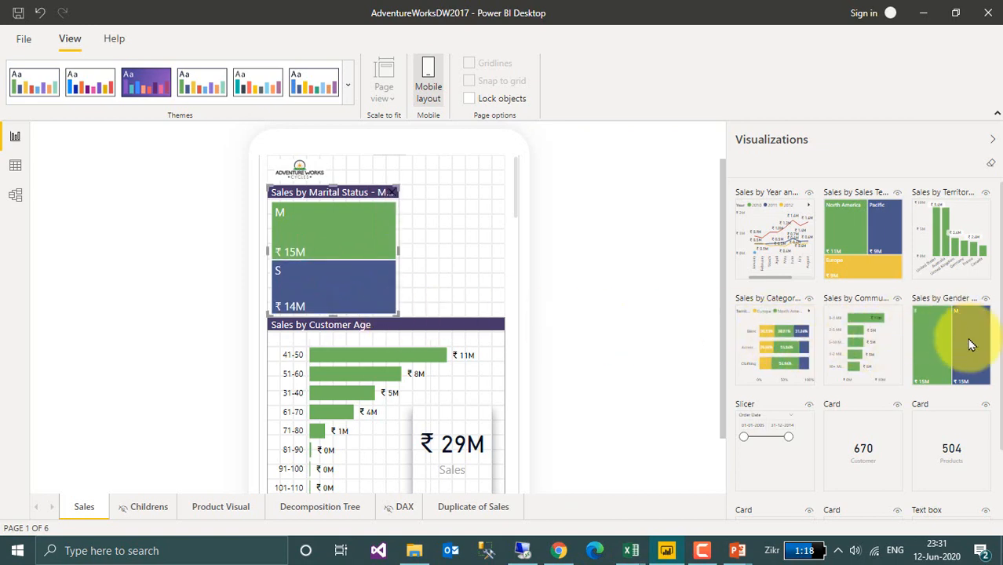
pyautogui.moveTo(968, 338); pyautogui.dragTo(468, 238)
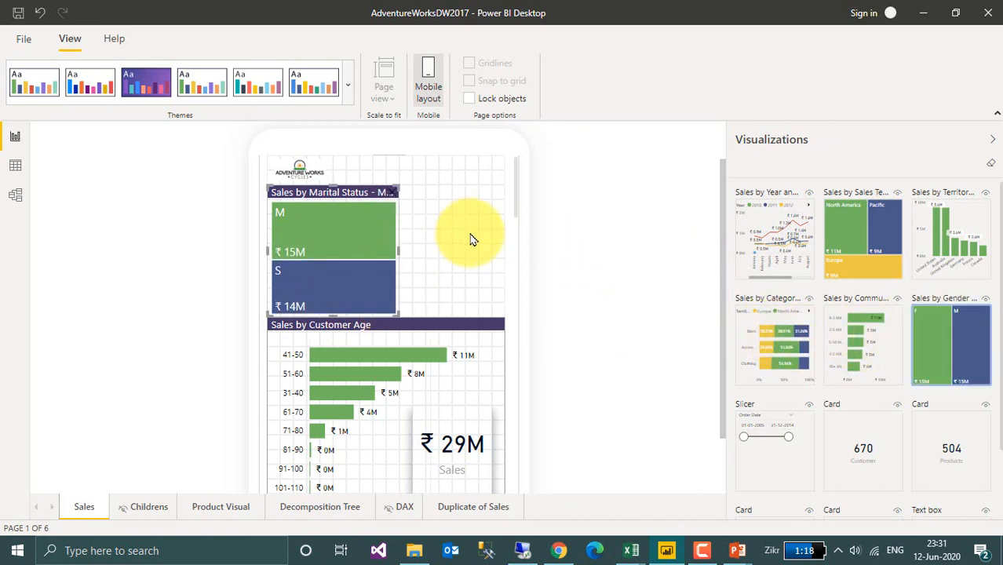
pyautogui.moveTo(479, 275); pyautogui.dragTo(505, 315)
# Step: Narrow the Marital Status treemap to leave a gap beside the Gender treemap, and shift the Customer Age chart slightly down
pyautogui.click(376, 201)
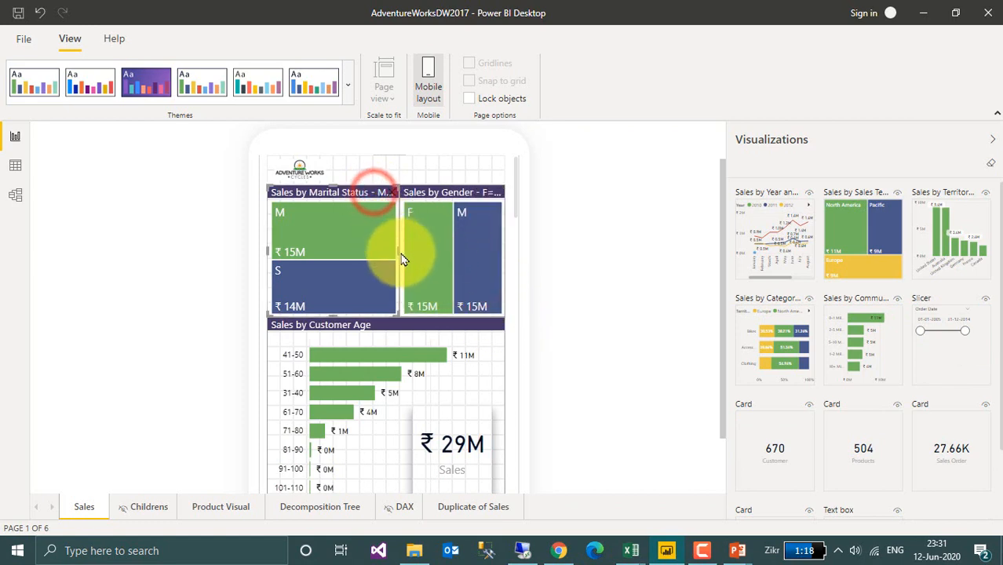
pyautogui.moveTo(390, 256); pyautogui.dragTo(383, 257)
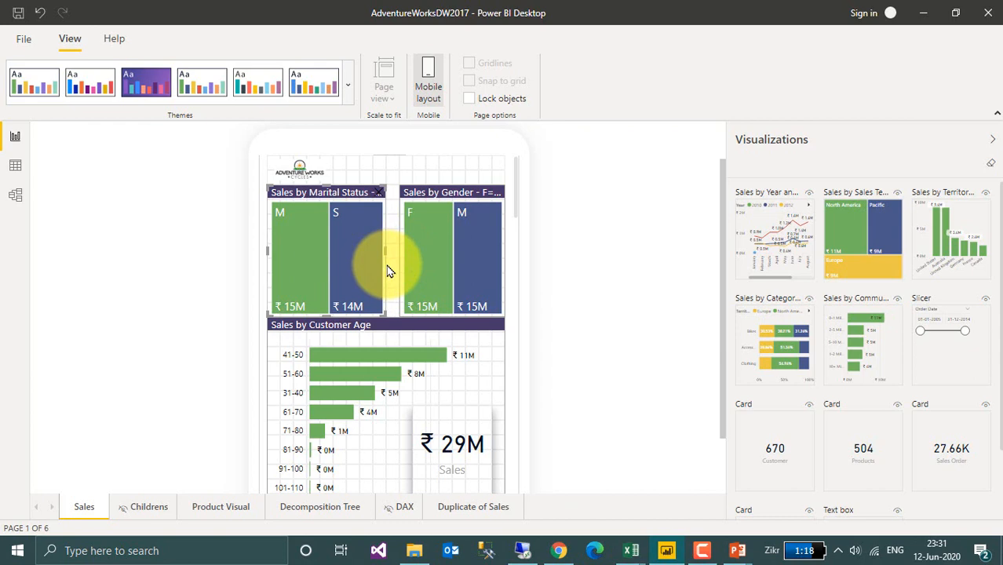
pyautogui.moveTo(403, 325); pyautogui.dragTo(402, 340)
pyautogui.scroll(-1, 934, 450)
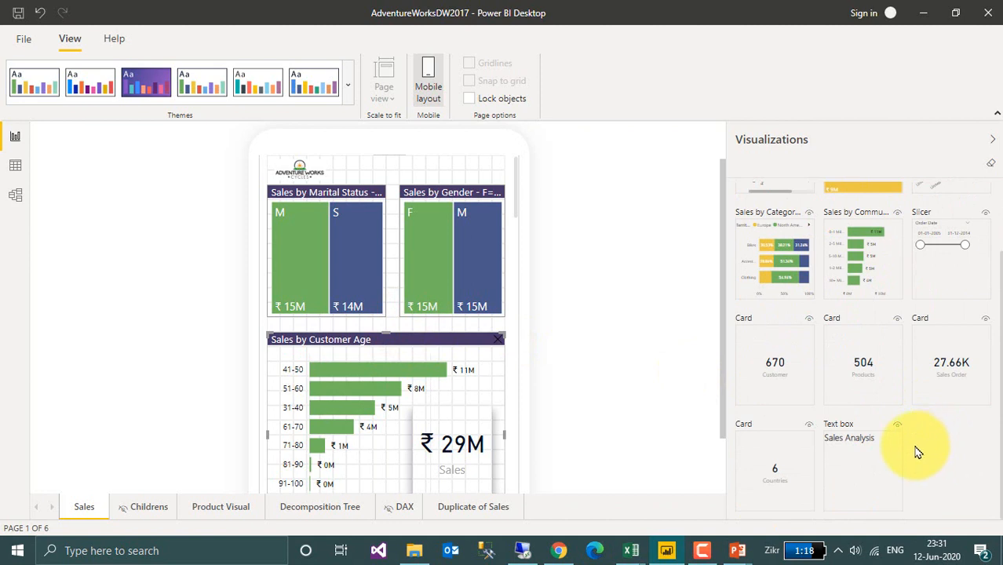
pyautogui.scroll(1, 918, 452)
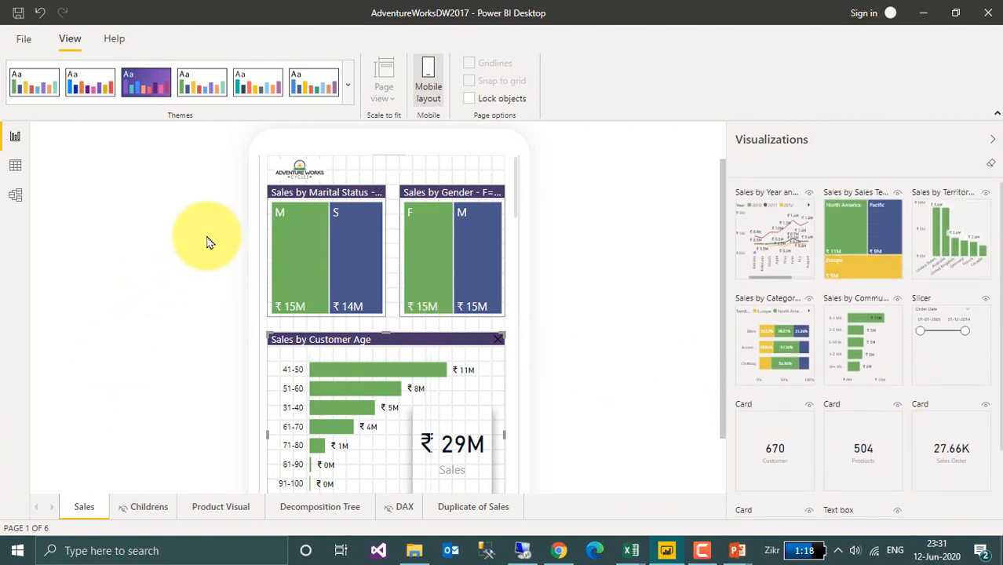
# Step: Leave the mobile layout, then move the Order Date slicer on Page 1 to the page's right edge and narrow it
pyautogui.click(437, 101)
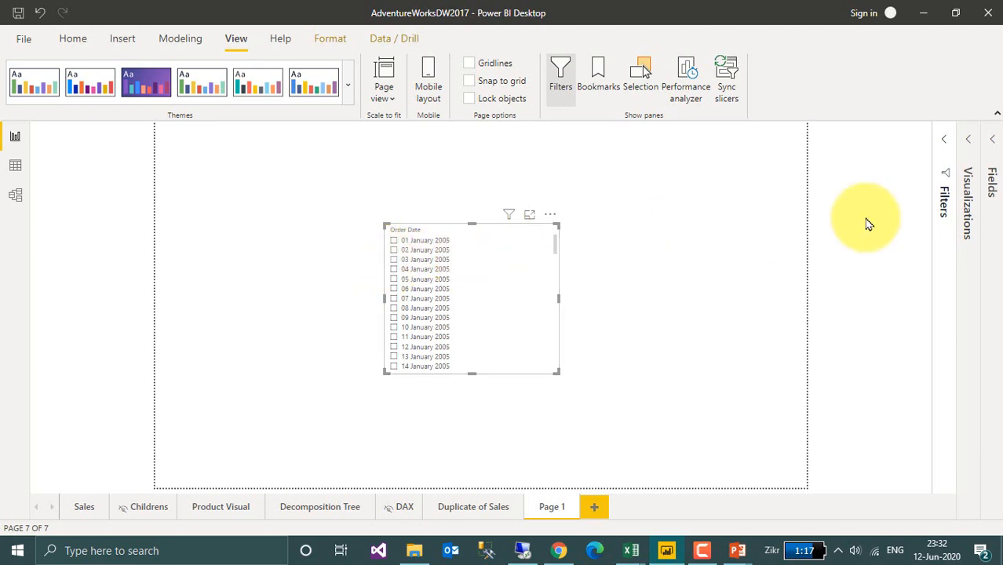
pyautogui.click(972, 200)
pyautogui.click(900, 280)
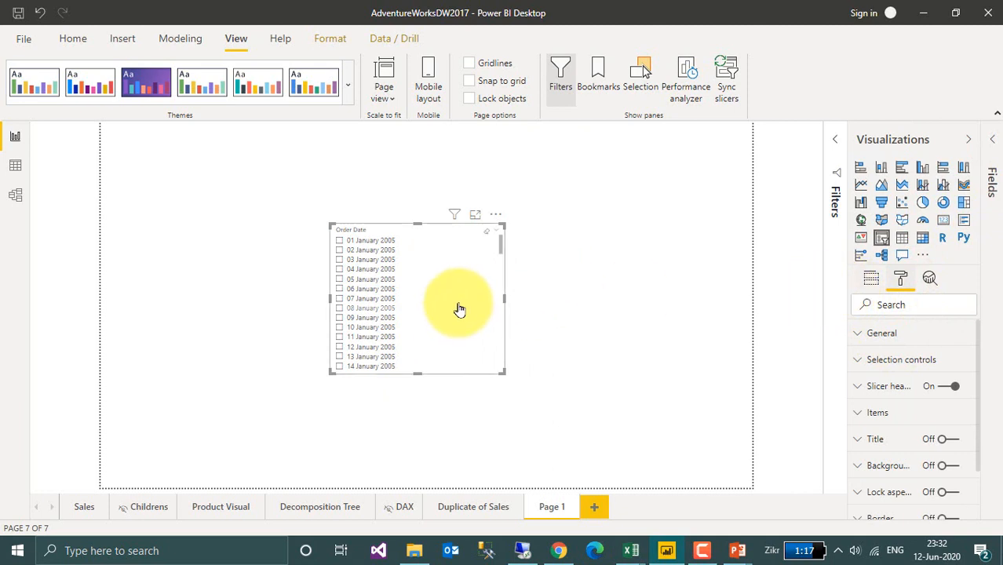
pyautogui.moveTo(463, 302); pyautogui.dragTo(713, 329)
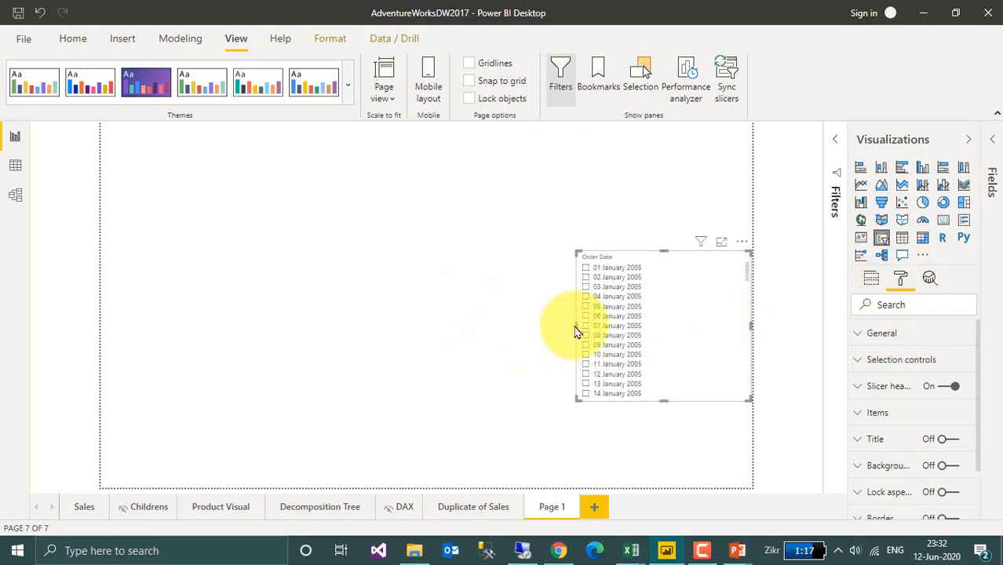
pyautogui.moveTo(578, 327); pyautogui.dragTo(654, 326)
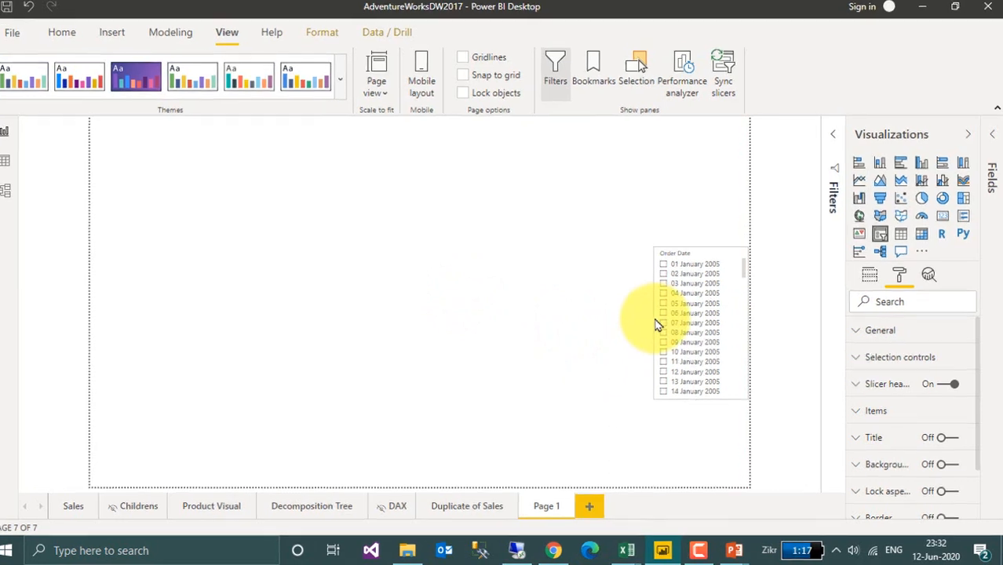
# Step: Set the font color of the Order Date slicer's items to the red theme color
pyautogui.click(914, 416)
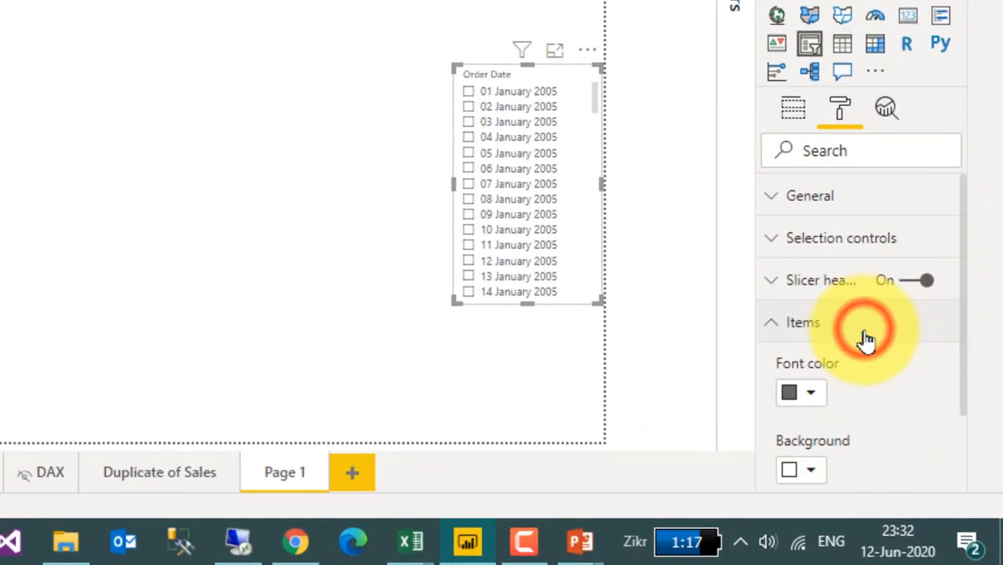
pyautogui.scroll(-3, 866, 344)
pyautogui.click(817, 277)
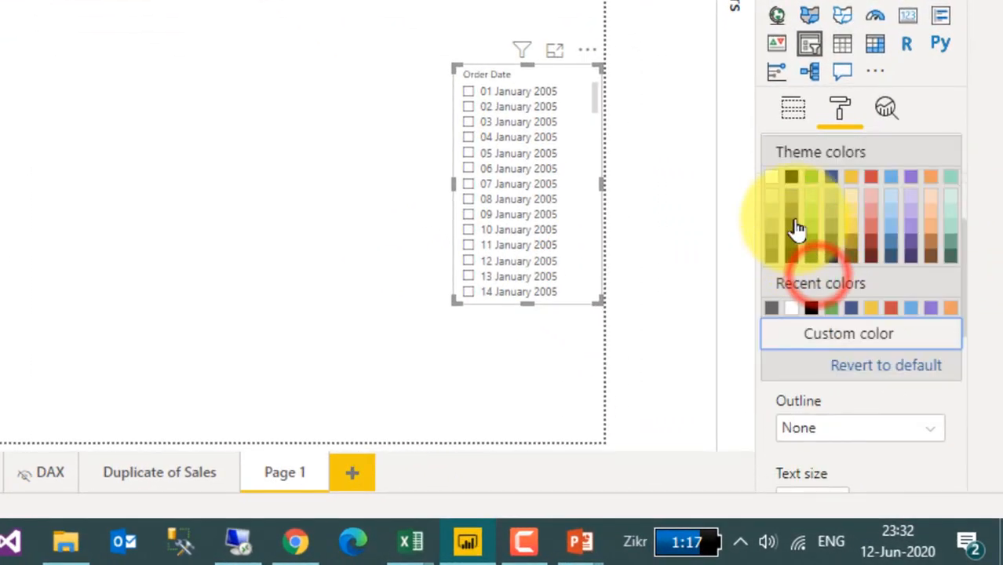
pyautogui.click(873, 178)
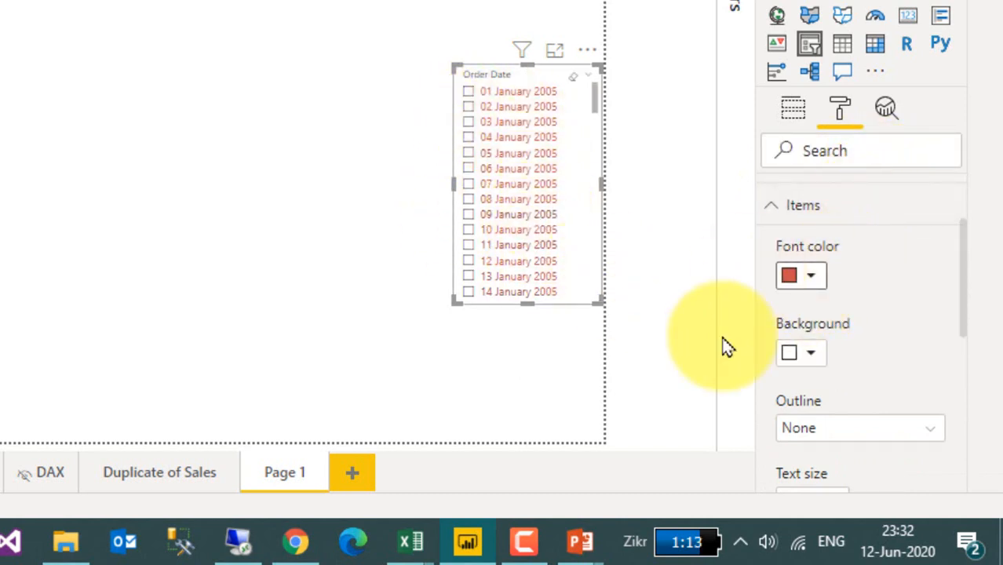
# Step: Set the slicer items' text size to 13 pt and stretch the slicer down to show more dates
pyautogui.scroll(-3, 843, 337)
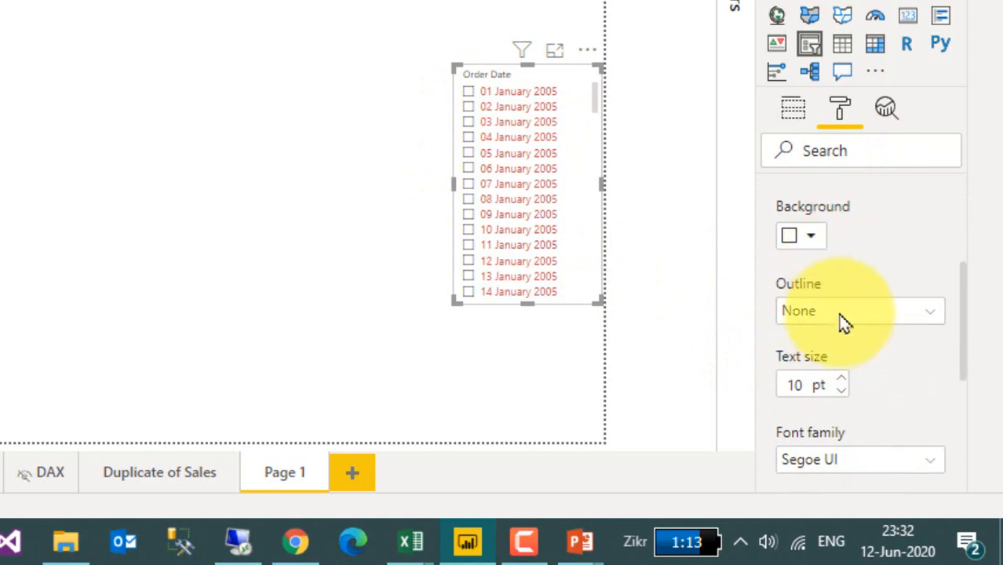
pyautogui.click(848, 381)
pyautogui.click(847, 381)
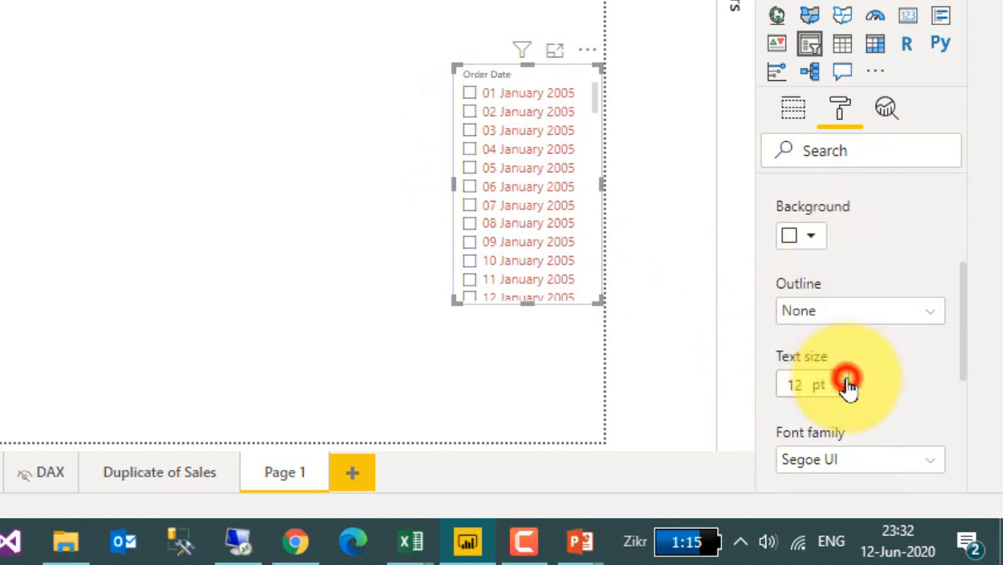
pyautogui.click(848, 382)
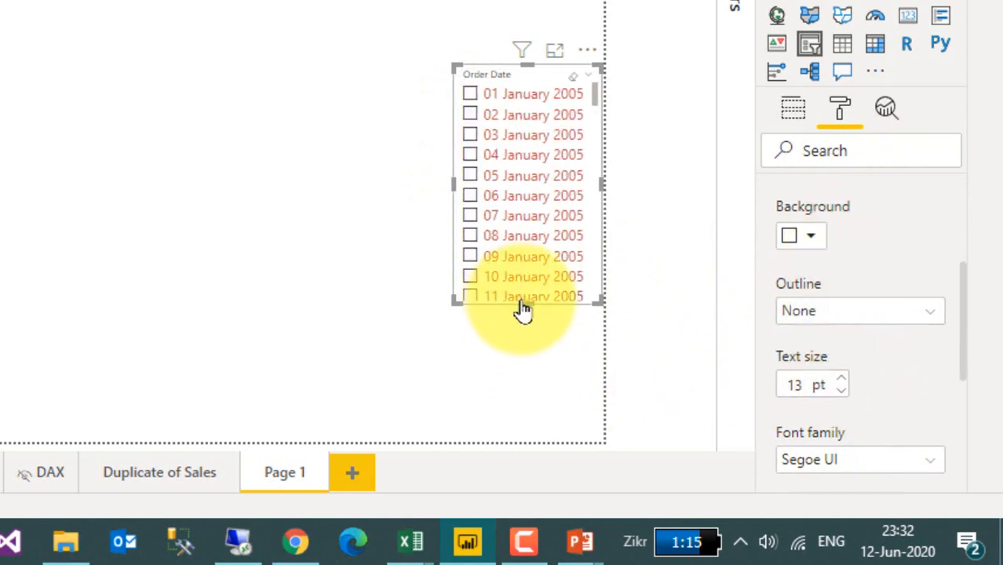
pyautogui.moveTo(524, 301); pyautogui.dragTo(544, 411)
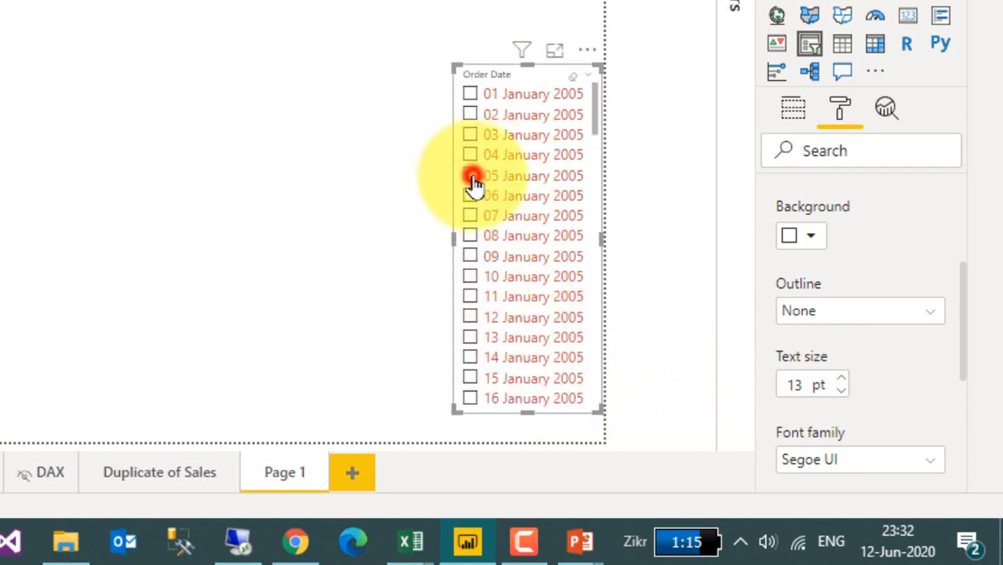
# Step: Try selecting 05 January 2005 and 08 January 2005 in the Order Date slicer
pyautogui.click(472, 179)
pyautogui.click(471, 235)
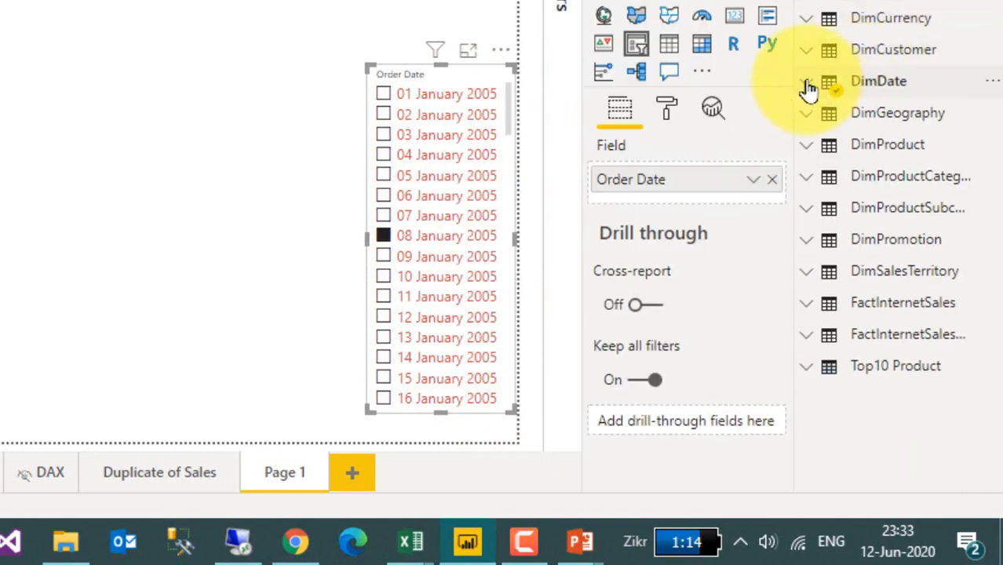
# Step: Replace the slicer's Order Date field with FullDateAlternateKey from DimDate and switch it to Date Hierarchy
pyautogui.click(808, 88)
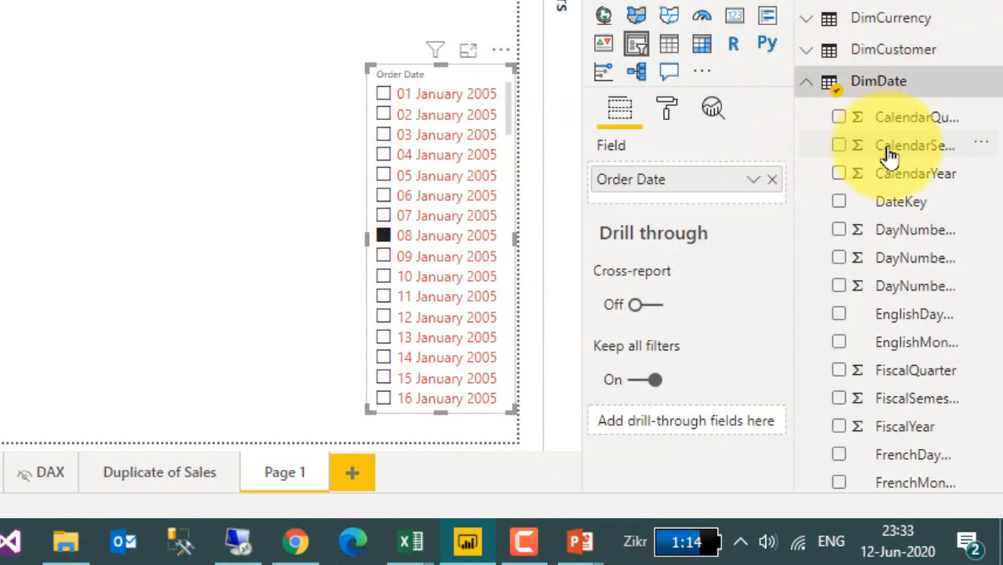
pyautogui.scroll(-3, 903, 220)
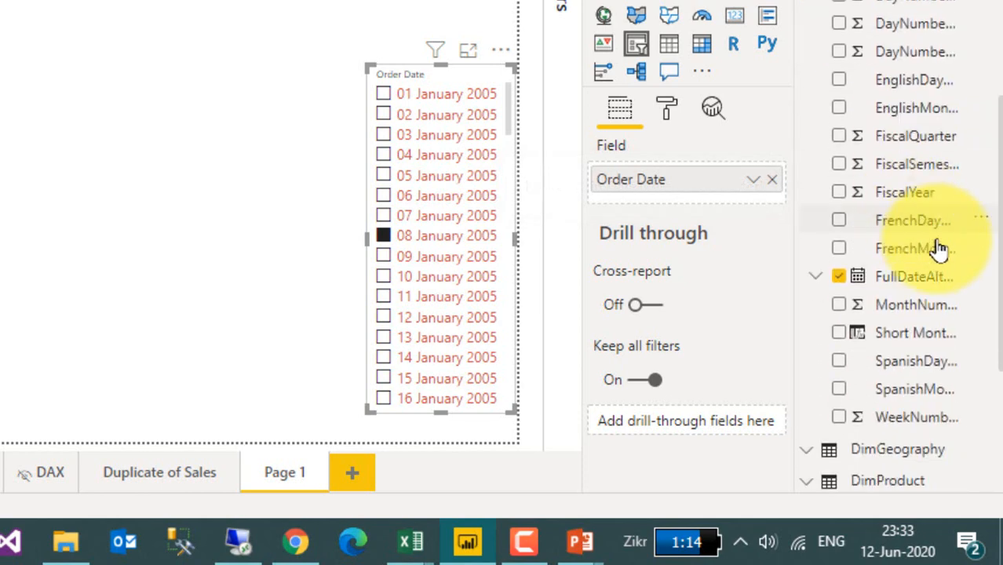
pyautogui.moveTo(919, 285); pyautogui.dragTo(787, 188)
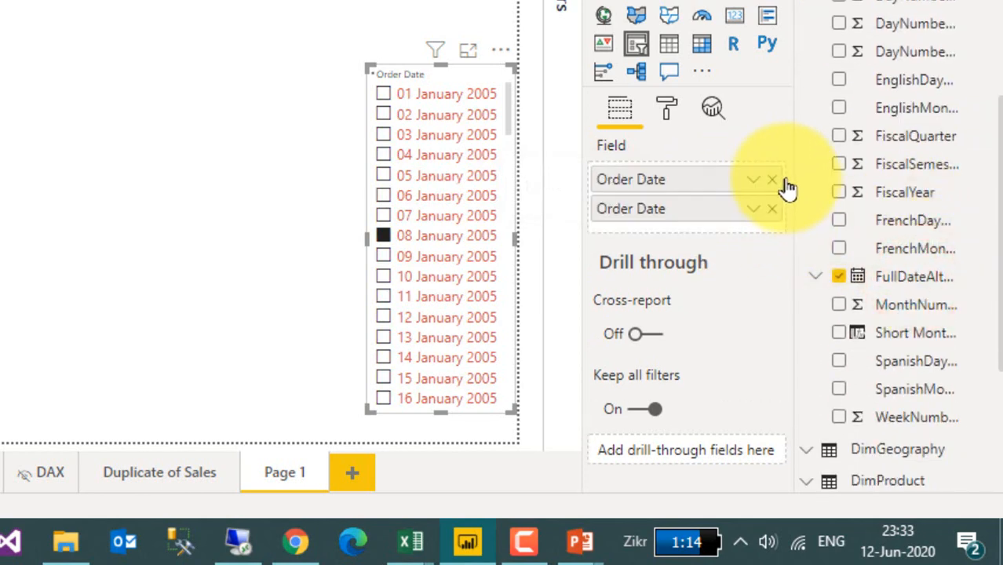
pyautogui.click(775, 181)
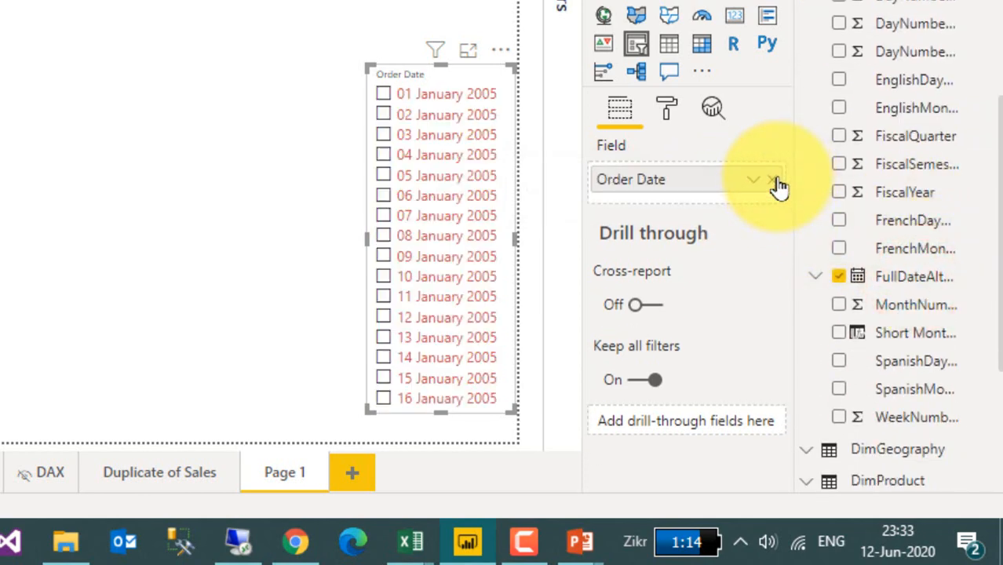
pyautogui.click(754, 182)
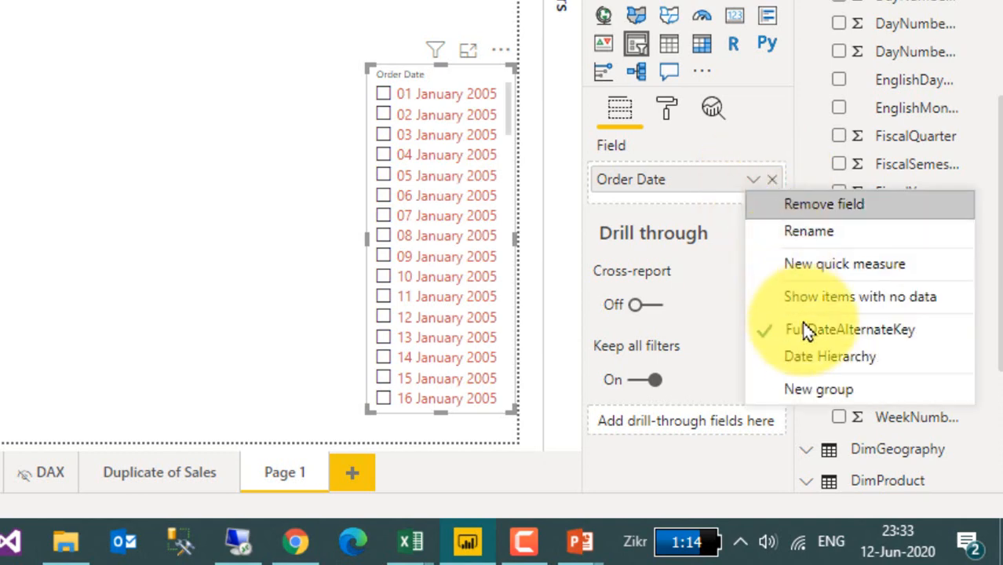
pyautogui.click(814, 358)
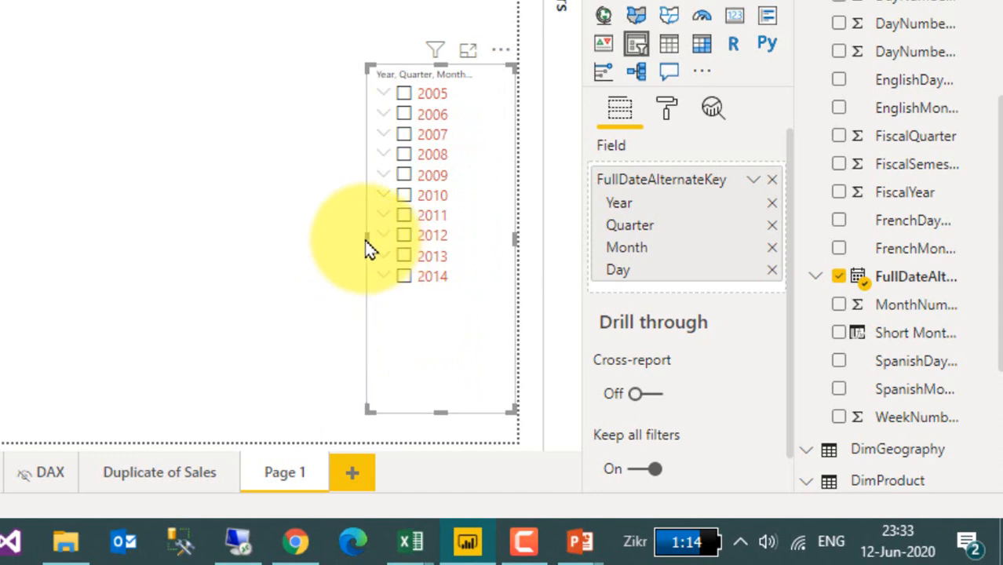
# Step: Widen the date hierarchy slicer and expand and select 2006, opening Qtr 2 down to its months
pyautogui.moveTo(370, 238); pyautogui.dragTo(313, 252)
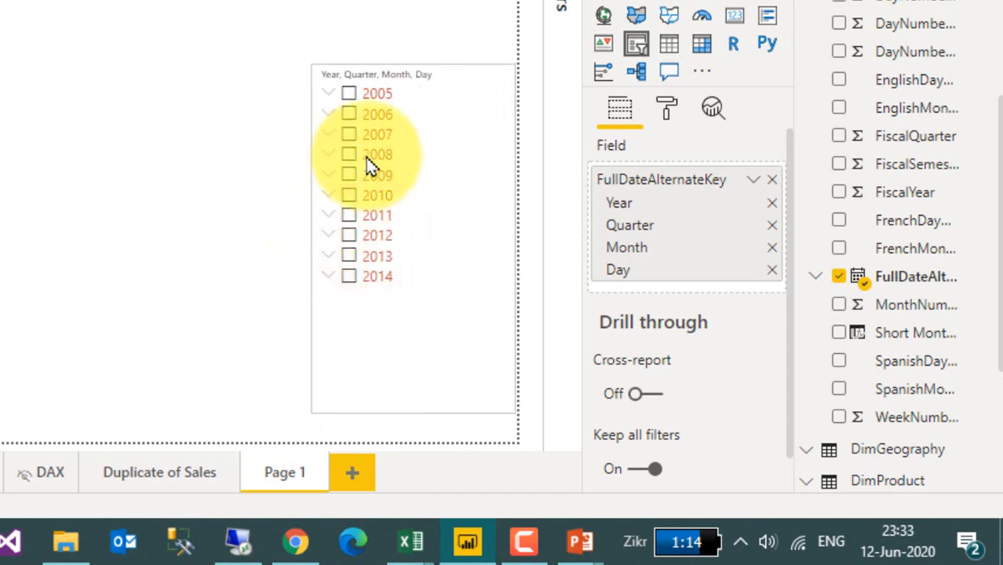
pyautogui.click(329, 112)
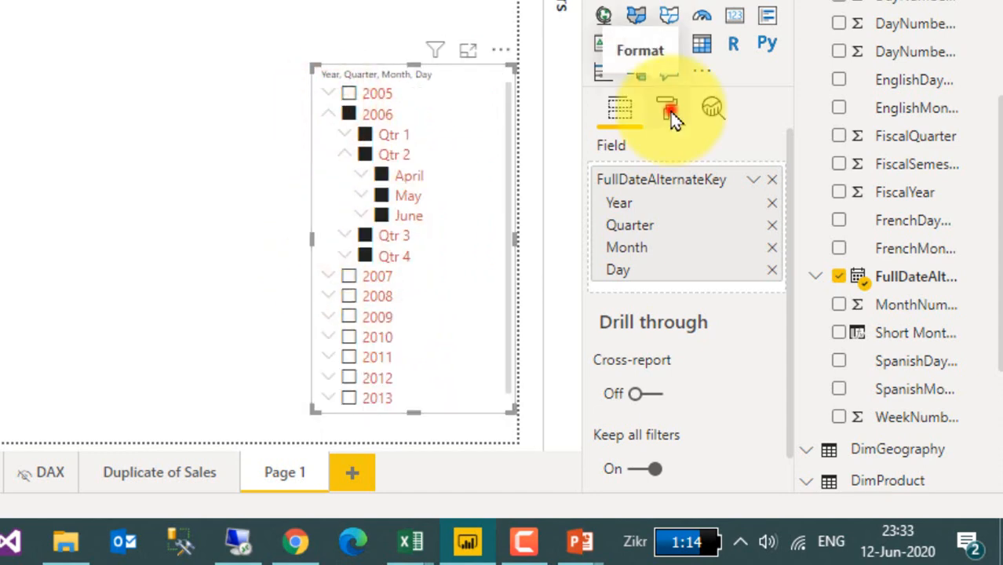
# Step: Clear the 2006 selection in the date slicer and set the slicer items' expand/collapse icon to Plus/minus
pyautogui.click(669, 112)
pyautogui.click(351, 116)
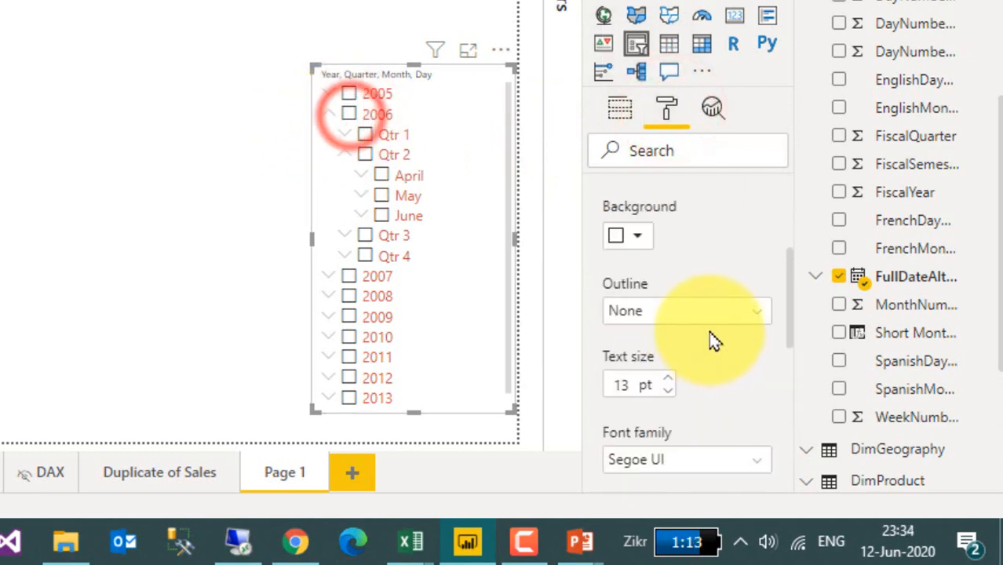
pyautogui.scroll(2, 709, 331)
pyautogui.scroll(2, 711, 336)
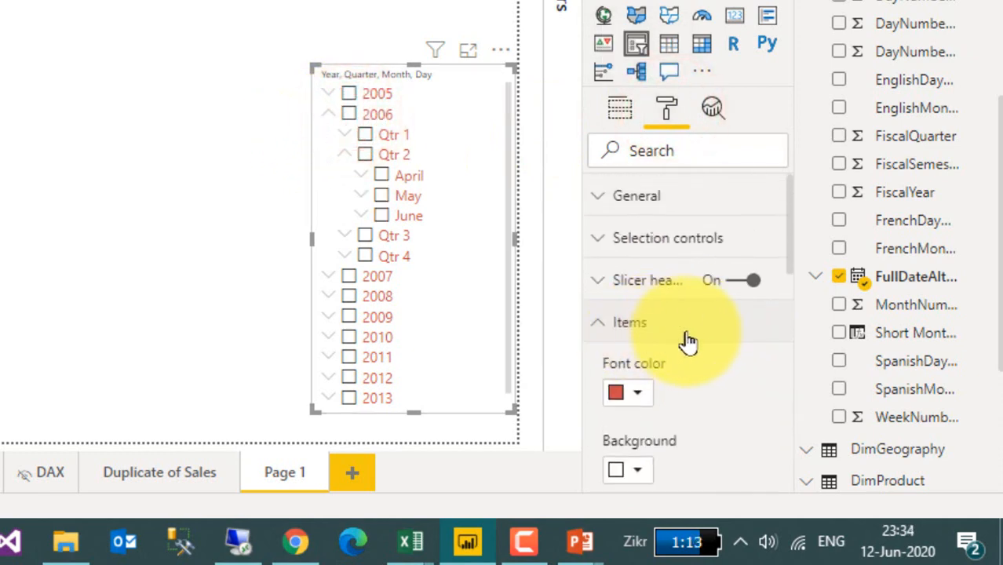
pyautogui.scroll(-5, 699, 357)
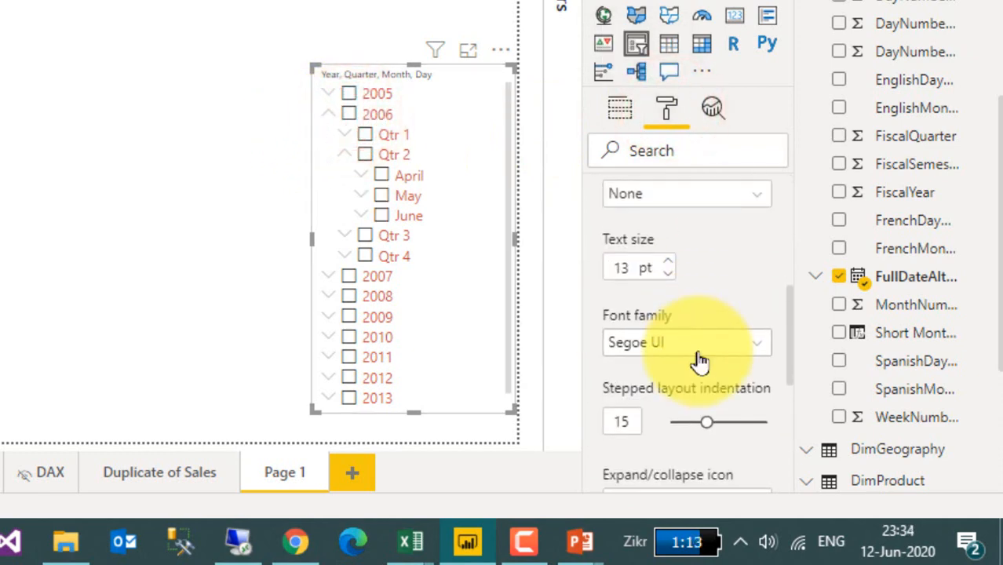
pyautogui.scroll(-2, 700, 362)
pyautogui.scroll(2, 698, 365)
pyautogui.scroll(-2, 694, 359)
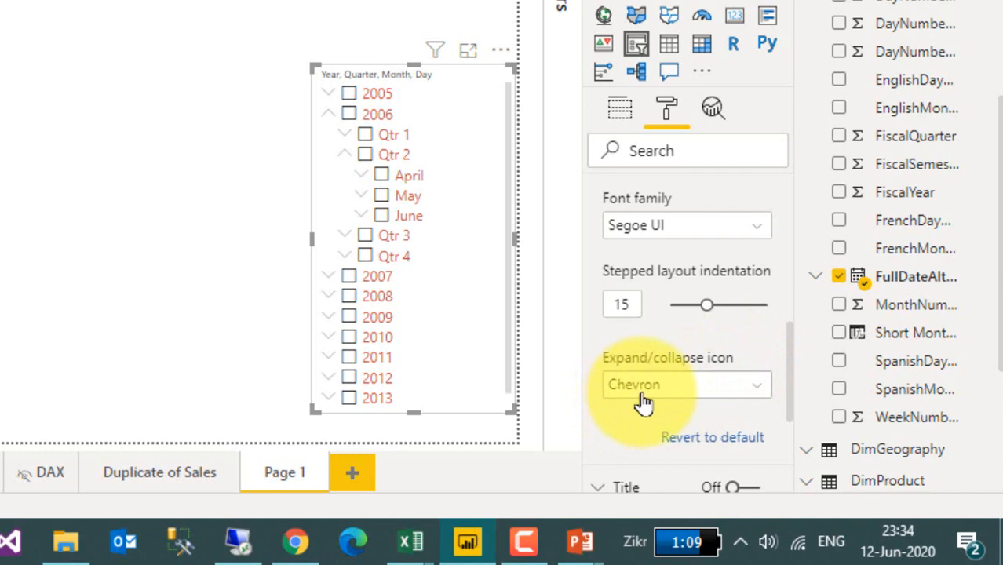
pyautogui.click(702, 387)
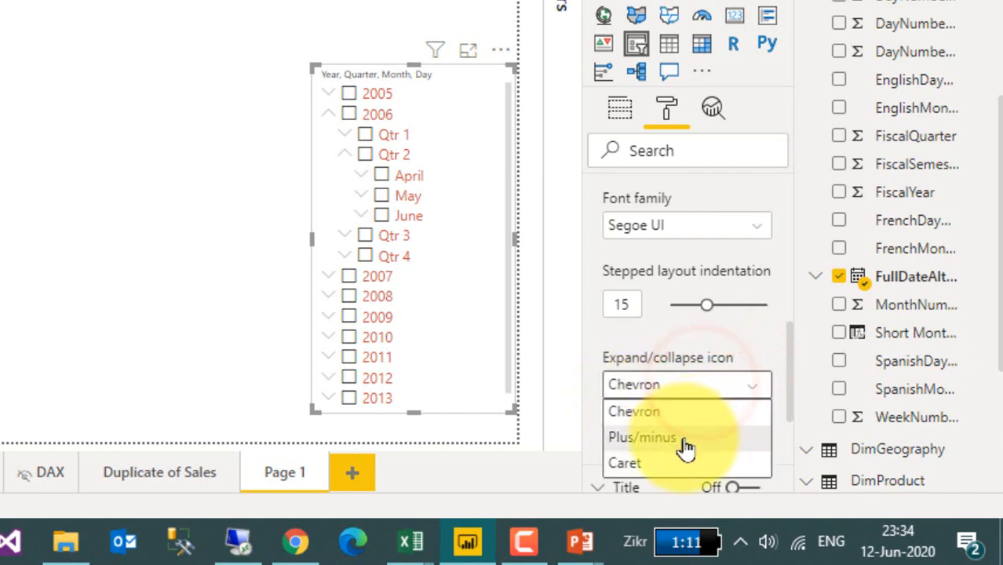
pyautogui.click(685, 442)
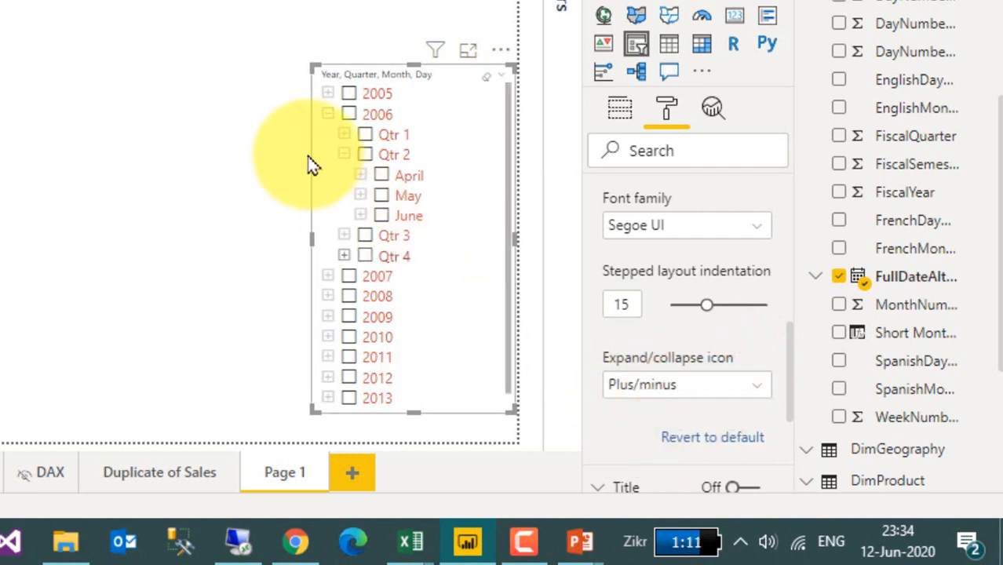
# Step: Try the Caret expand/collapse icon on the slicer, collapsing and reopening Qtr 2 of 2006
pyautogui.click(638, 385)
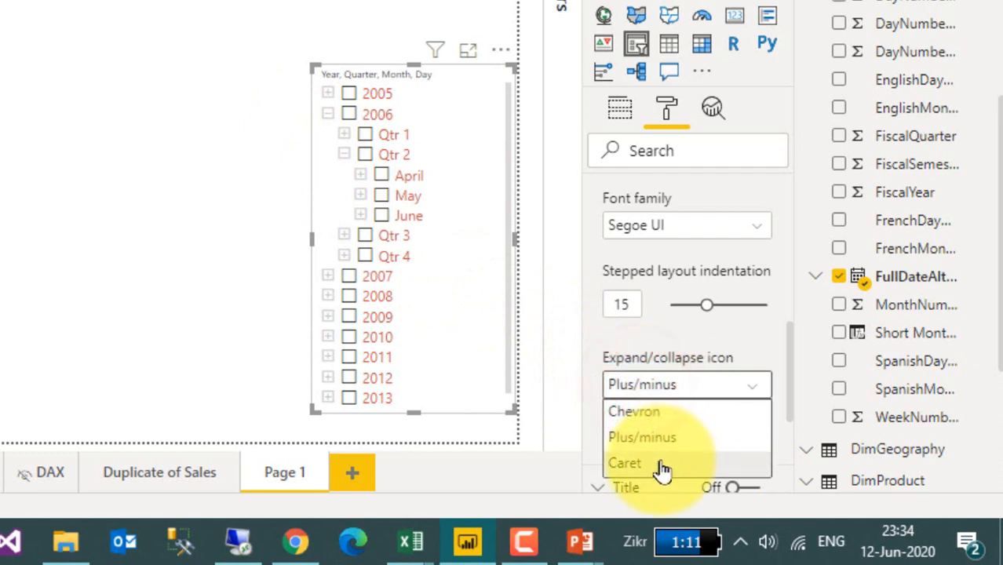
pyautogui.click(662, 465)
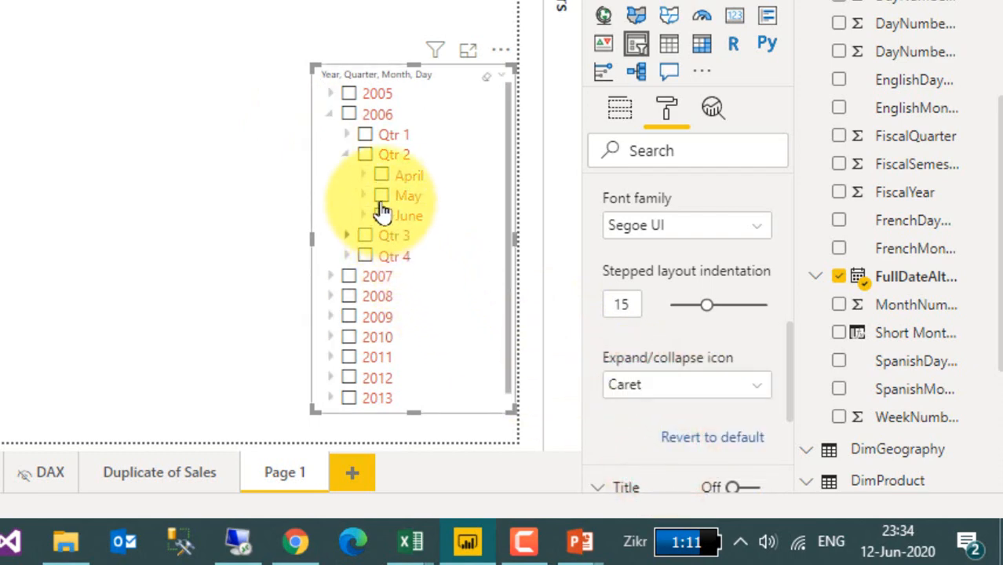
pyautogui.click(346, 157)
pyautogui.click(347, 157)
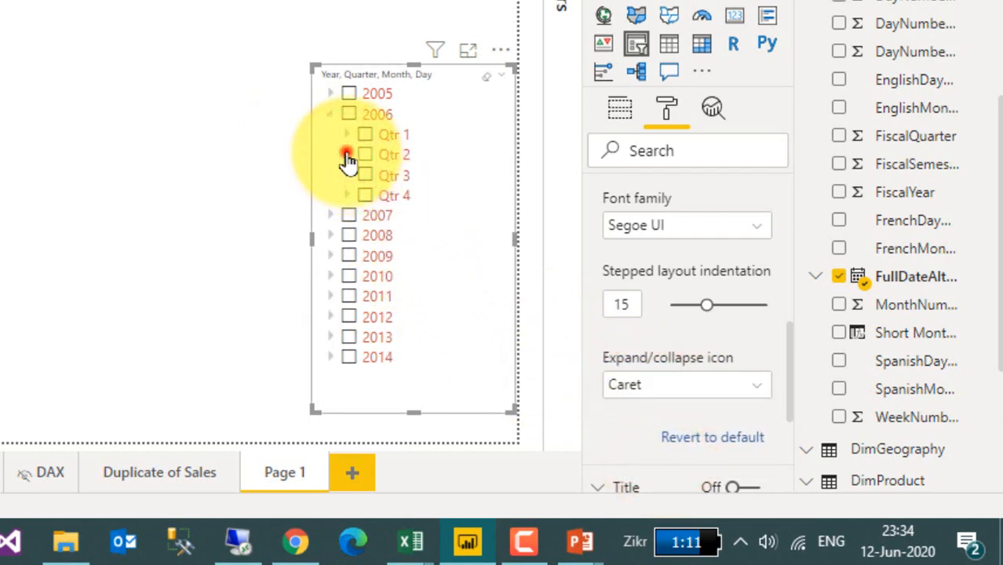
# Step: Set the slicer's expand/collapse icon back to Plus/minus and toggle May of 2006 open and closed
pyautogui.click(659, 385)
pyautogui.click(642, 438)
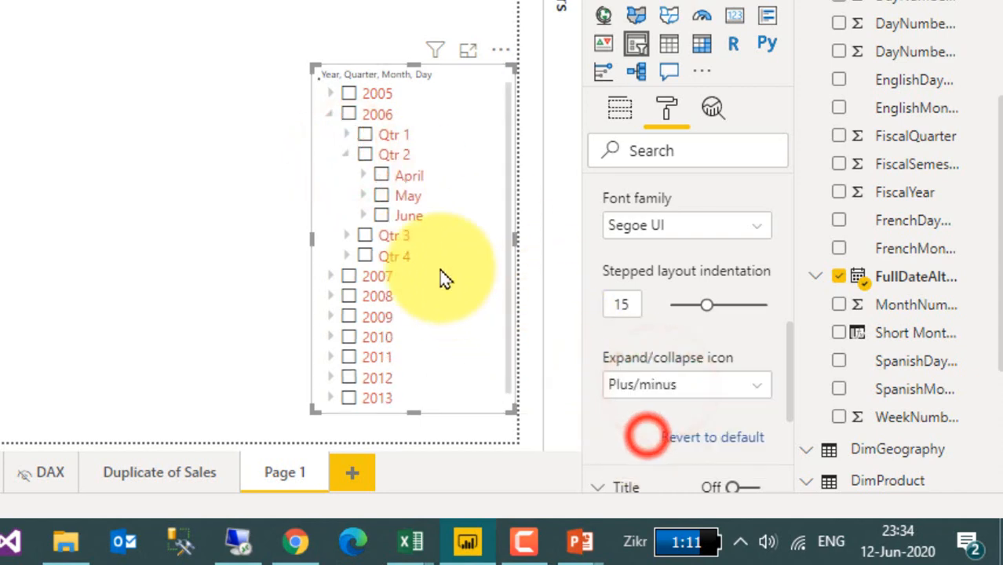
pyautogui.doubleClick(362, 194)
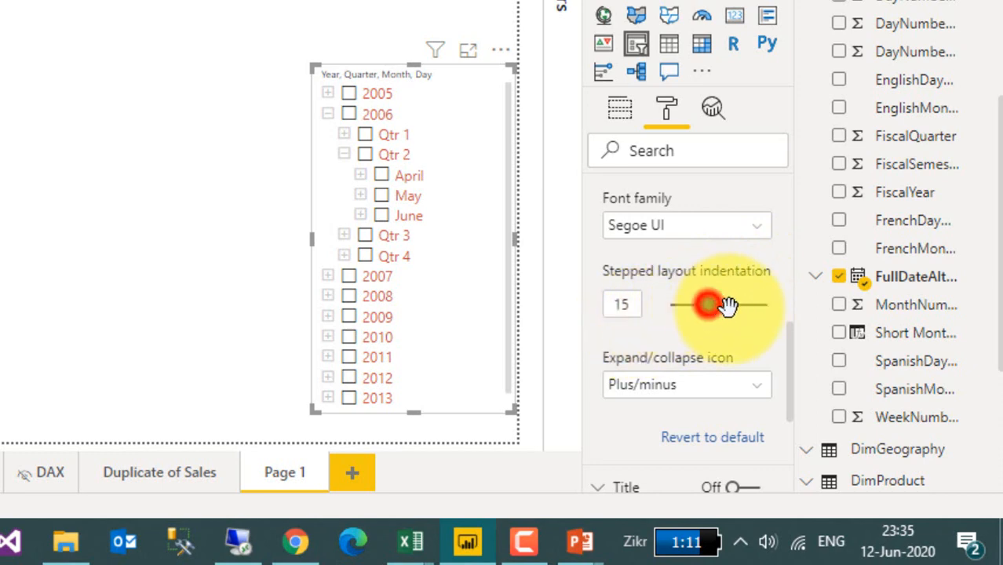
# Step: Try stepped layout indentations of 28 and the maximum for the slicer items, and reduce the indentation to 0
pyautogui.moveTo(729, 306); pyautogui.dragTo(738, 306)
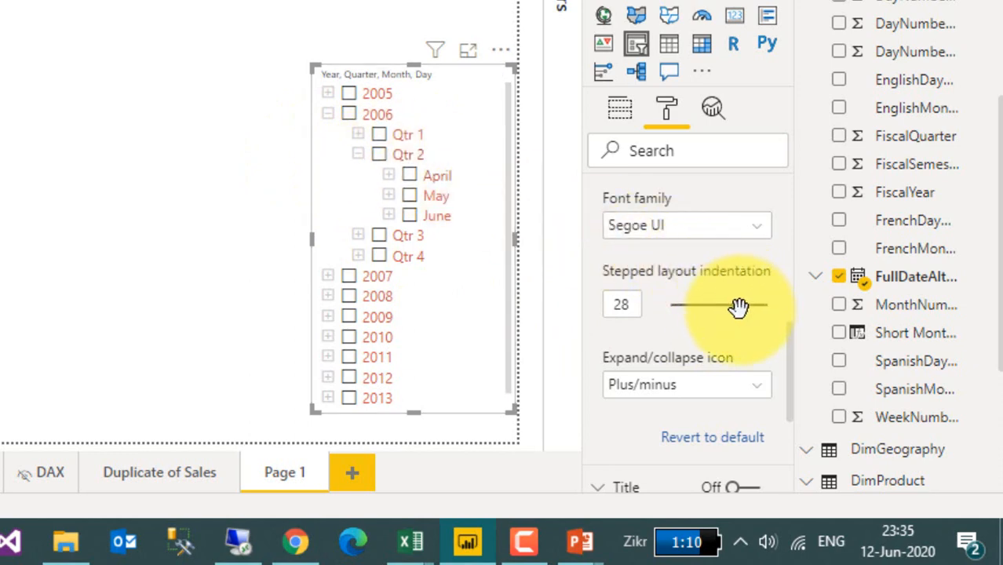
pyautogui.moveTo(739, 307); pyautogui.dragTo(785, 331)
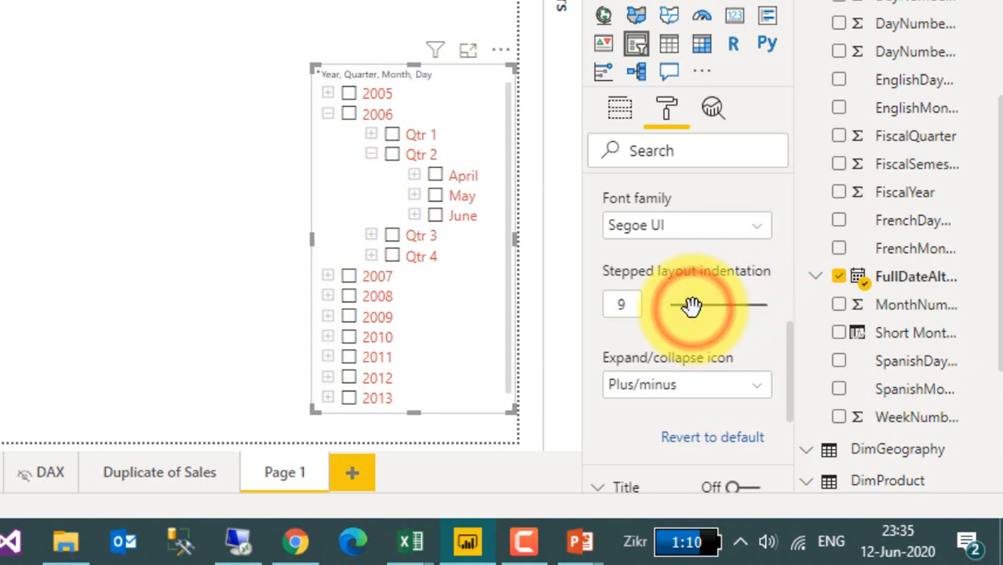
pyautogui.moveTo(692, 306); pyautogui.dragTo(628, 346)
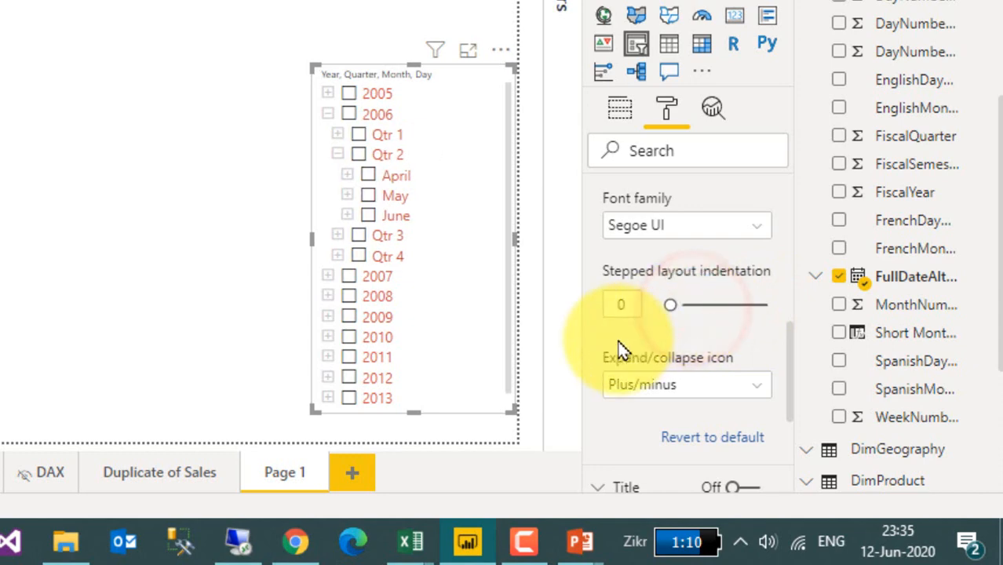